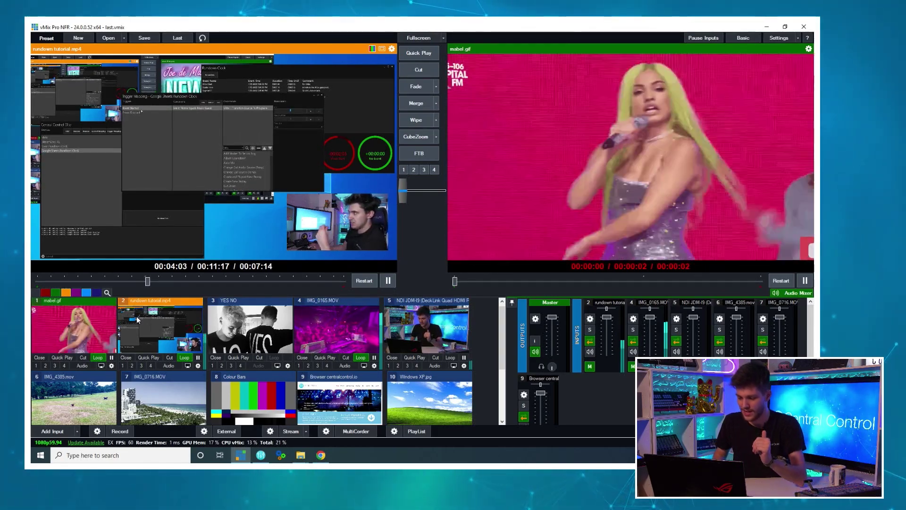
- Preview the Windows XP, Windows 7 and Windows 10 image inputs in turn, ending with Windows XP in preview
scroll(137, 320, "down", 2)
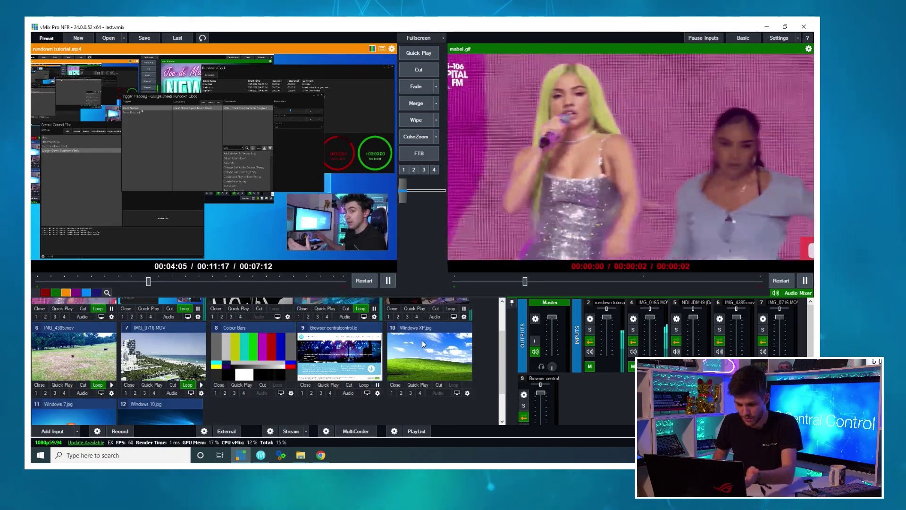
scroll(444, 327, "up", 1)
scroll(443, 327, "down", 1)
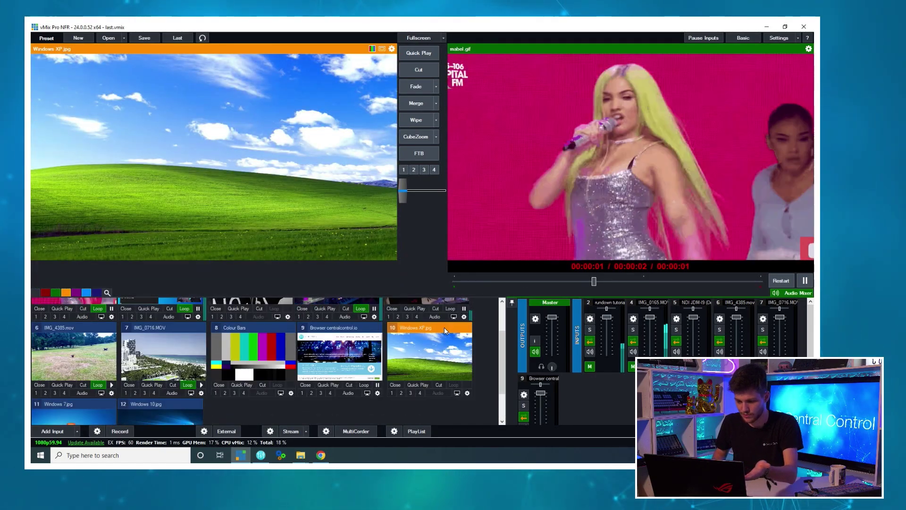
left_click(76, 380)
left_click(164, 372)
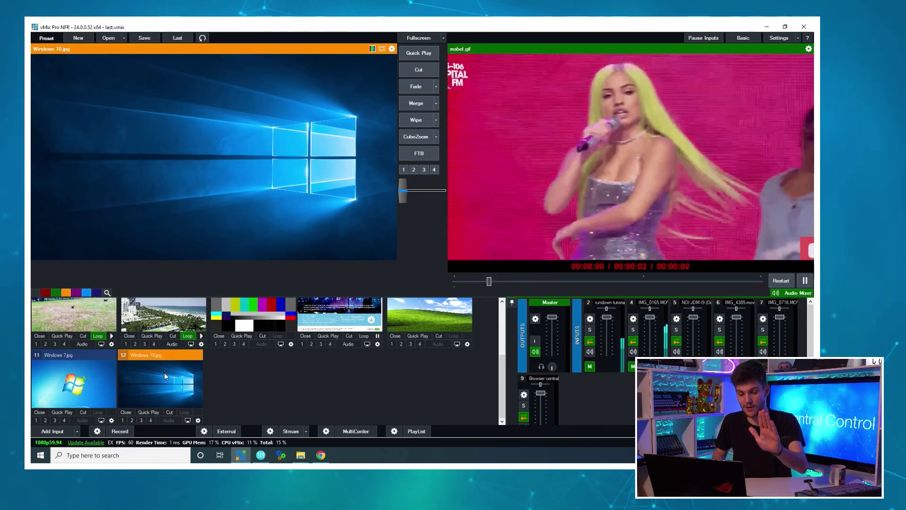
left_click(432, 319)
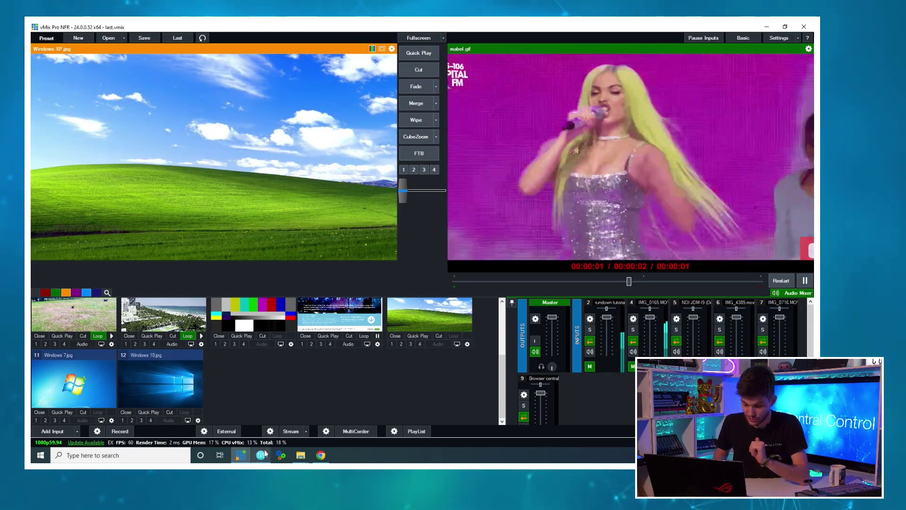
- Switch to Central Control and create a new project named "a comedic title"
left_click(263, 455)
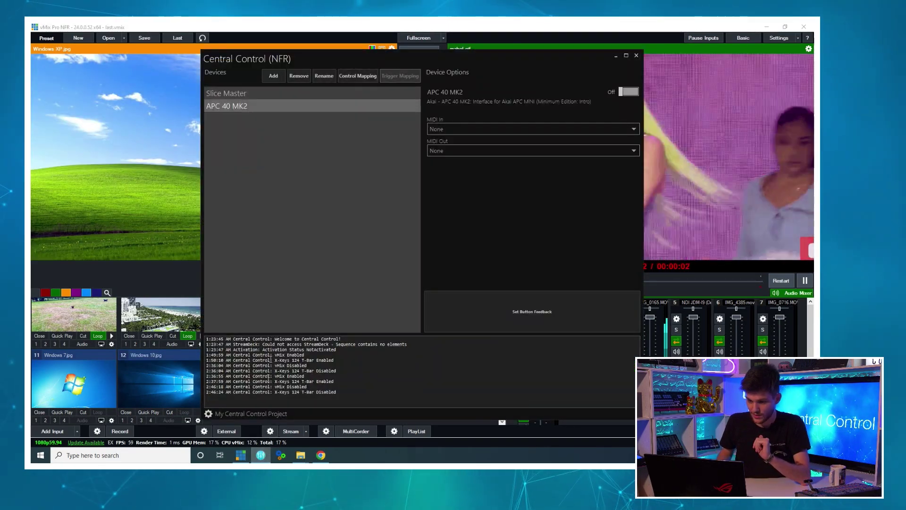
left_click(209, 414)
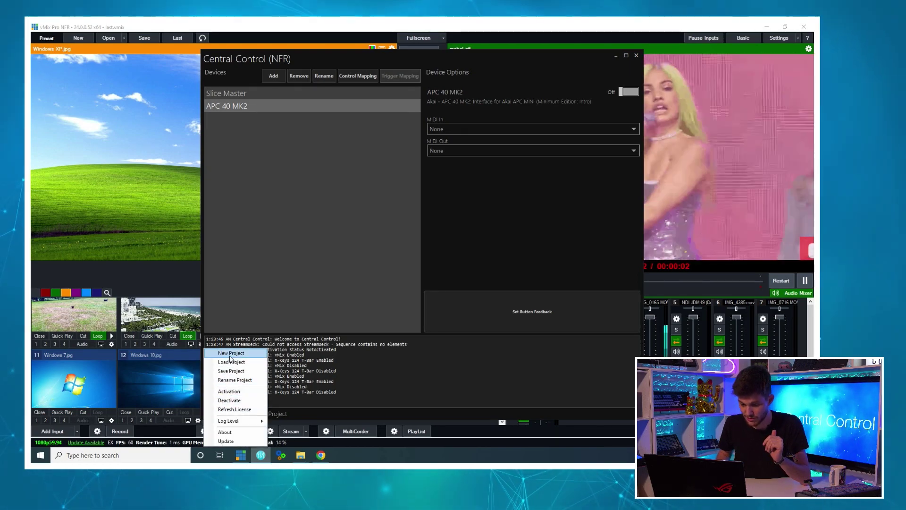
left_click(231, 354)
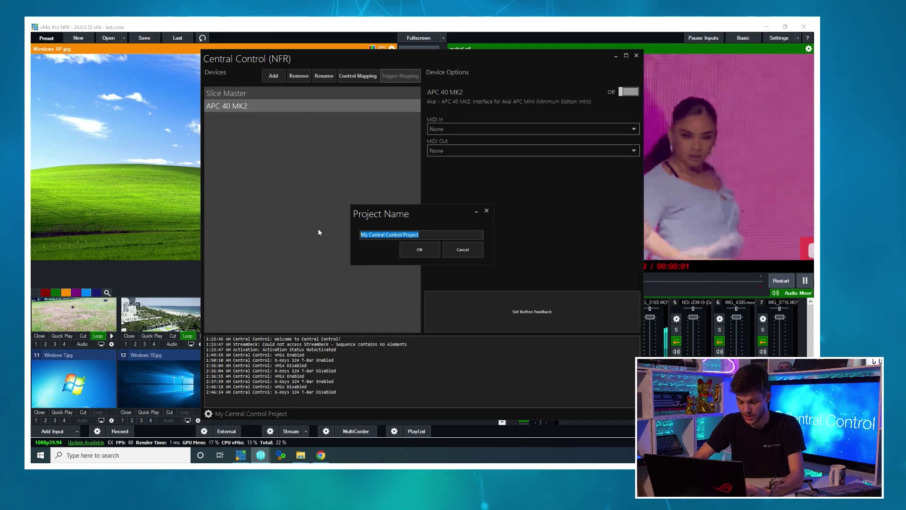
type("a comedic title")
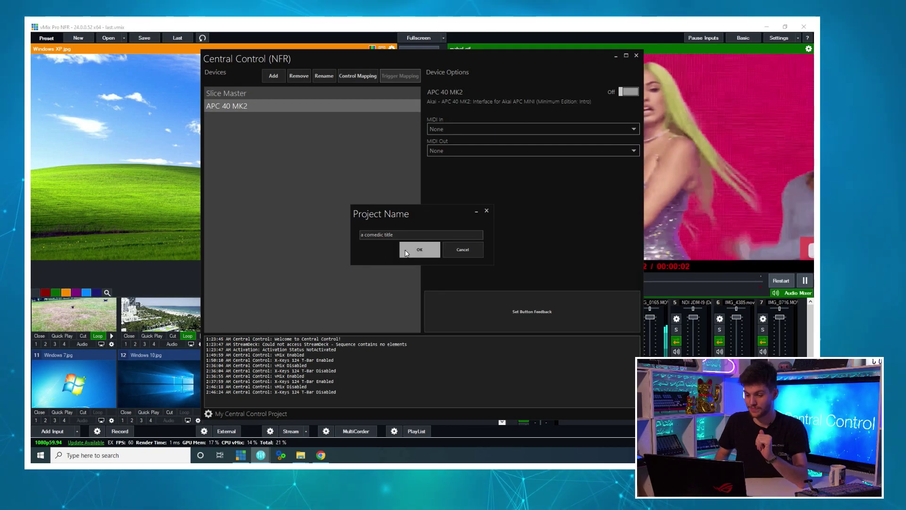
left_click(404, 250)
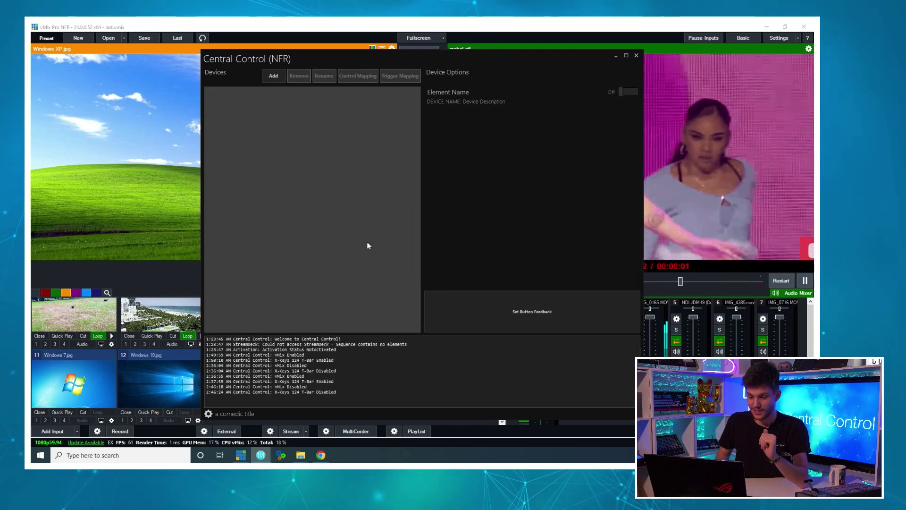
- Add a StudioCoast - vMix device to the project, keeping the name vMix
left_click(275, 79)
left_click(398, 228)
scroll(394, 232, "down", 10)
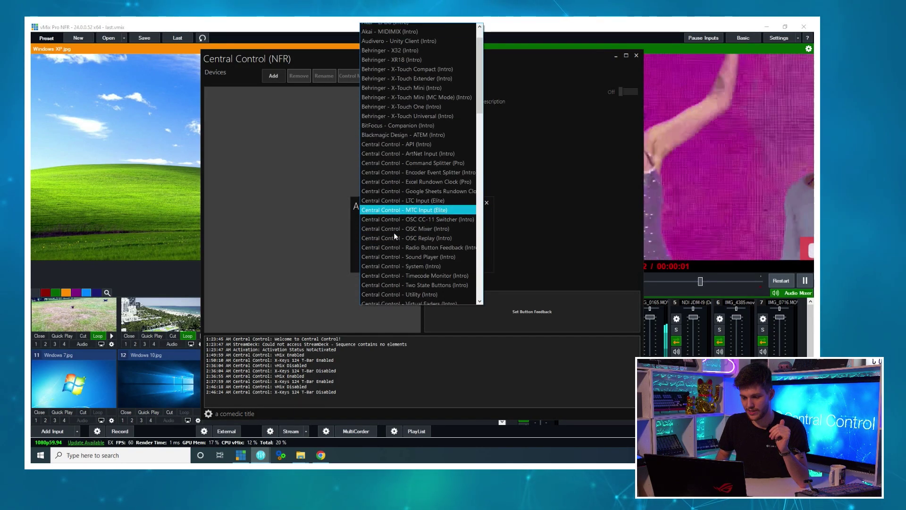
scroll(394, 233, "down", 10)
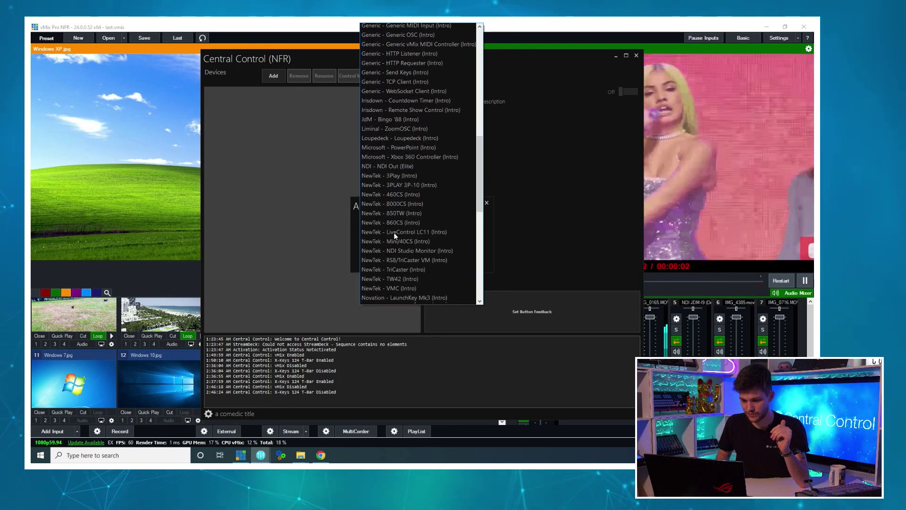
scroll(394, 232, "down", 5)
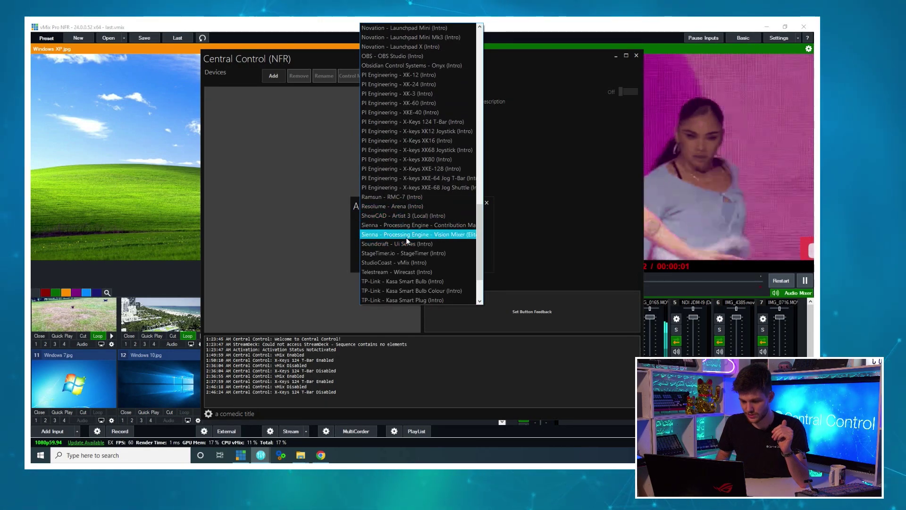
left_click(406, 263)
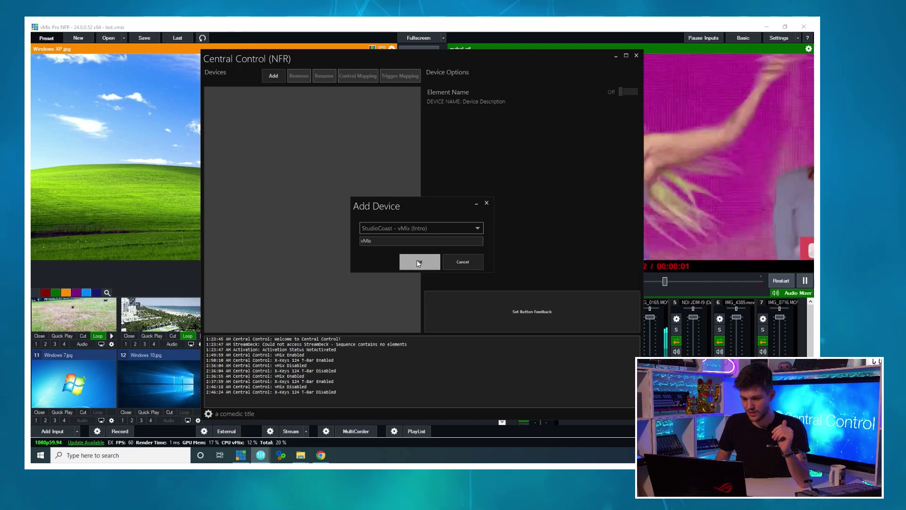
left_click(418, 260)
- Set the vMix device's IP address to localhost and enable the device
left_click_drag(461, 130, 414, 132)
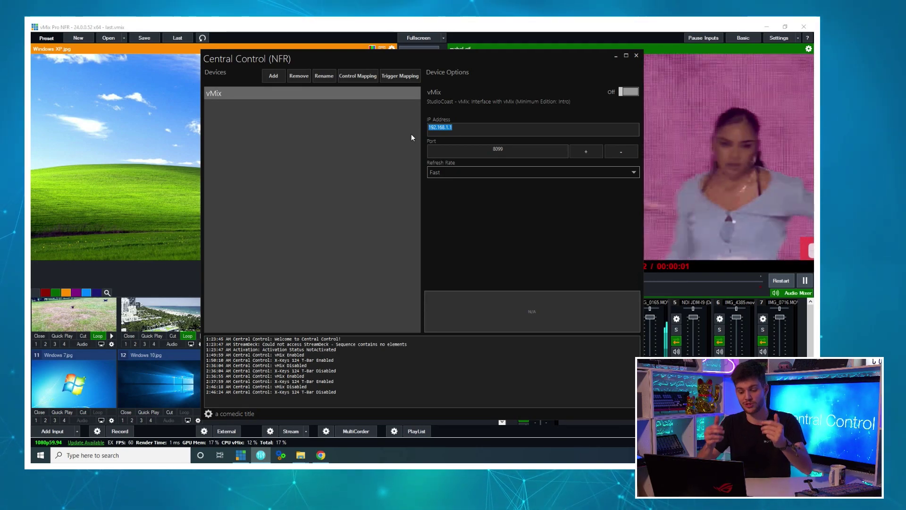
type("localhost")
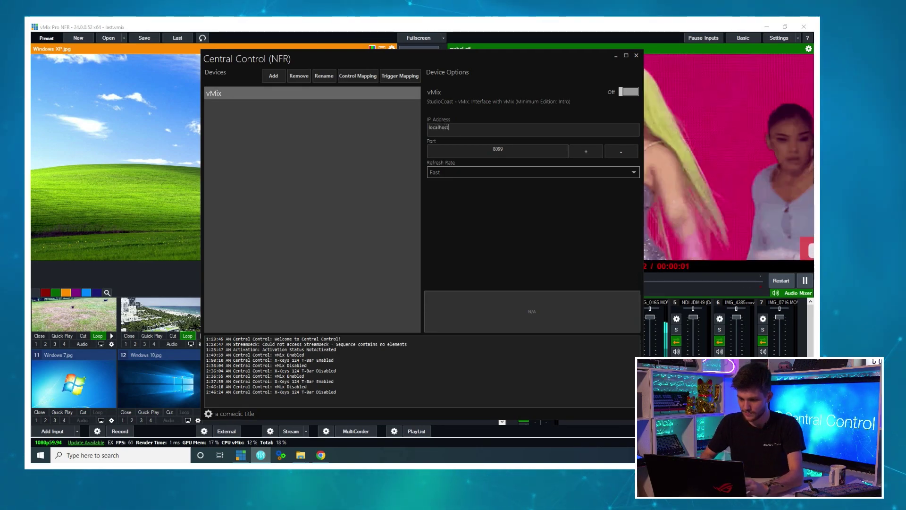
left_click(625, 91)
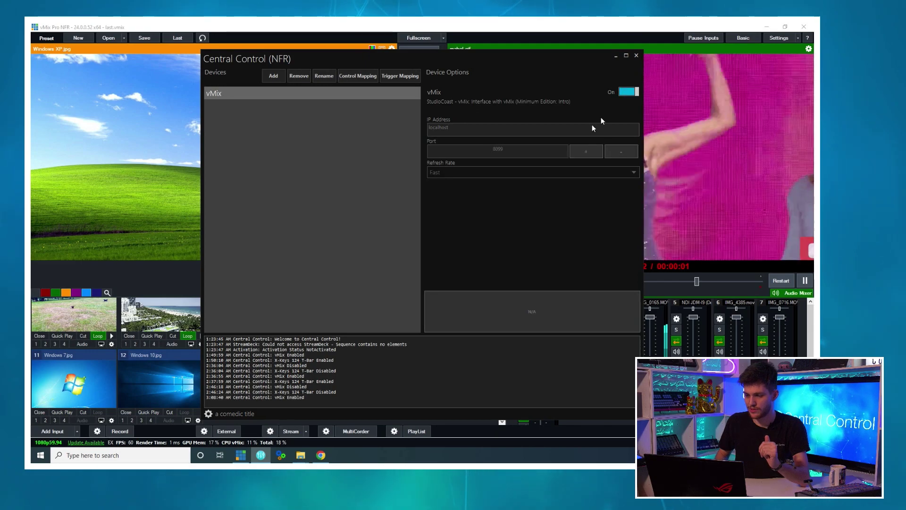
- Add a PI Engineering - X-Keys 124 T-Bar device to the project and enable it
left_click(274, 75)
left_click(384, 228)
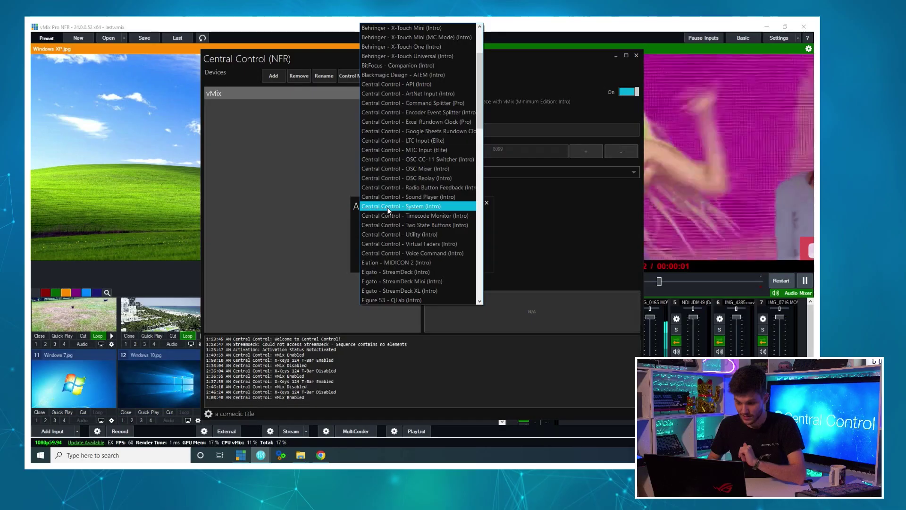
scroll(388, 208, "down", 15)
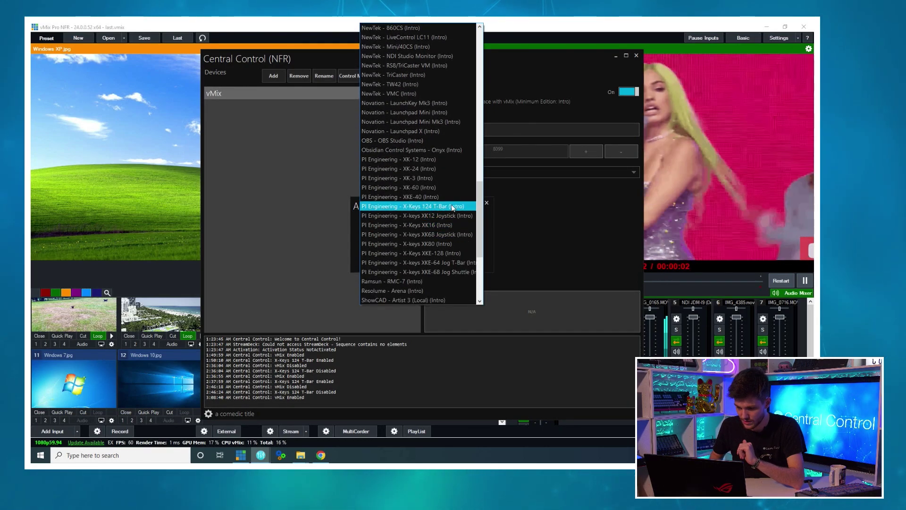
left_click(388, 207)
left_click(414, 258)
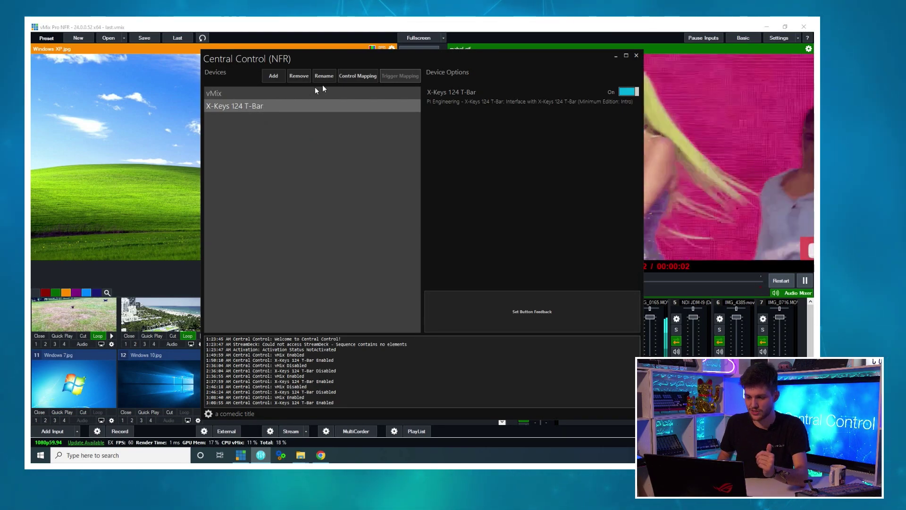
- Open the X-Keys 124 T-Bar's control mapping and use Jump To Control to select the Matrix 7,1 button
left_click(354, 76)
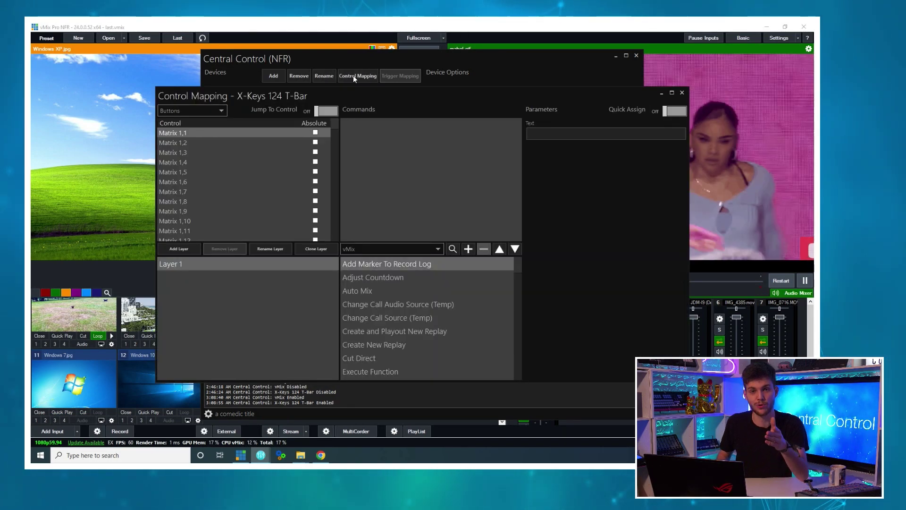
left_click_drag(341, 106, 344, 137)
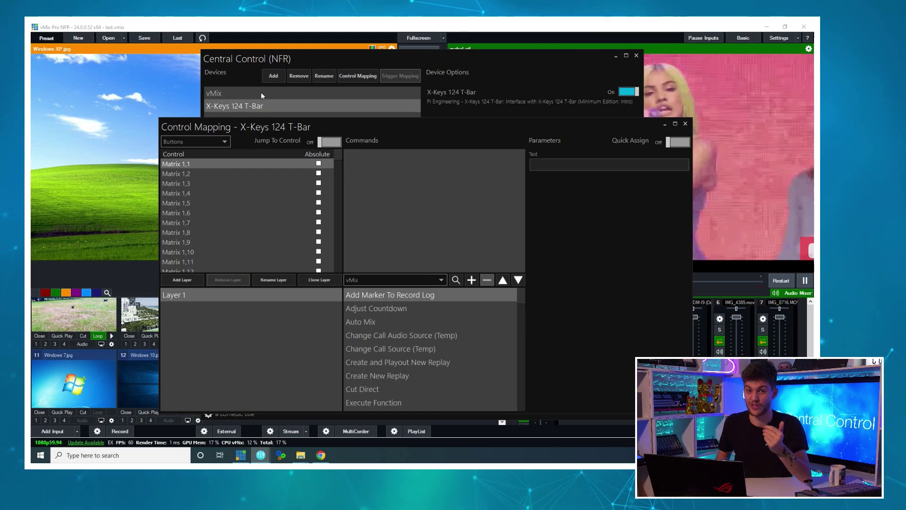
left_click_drag(271, 129, 281, 109)
scroll(274, 164, "down", 3)
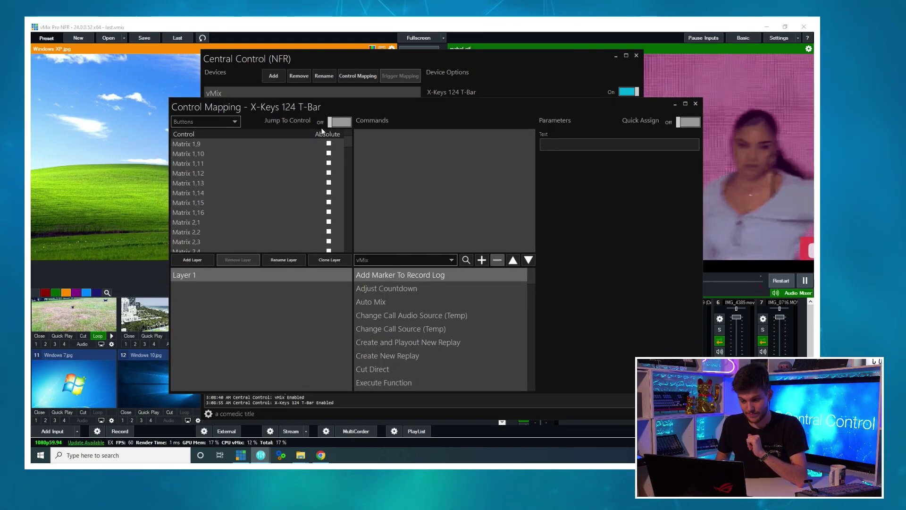
left_click(333, 122)
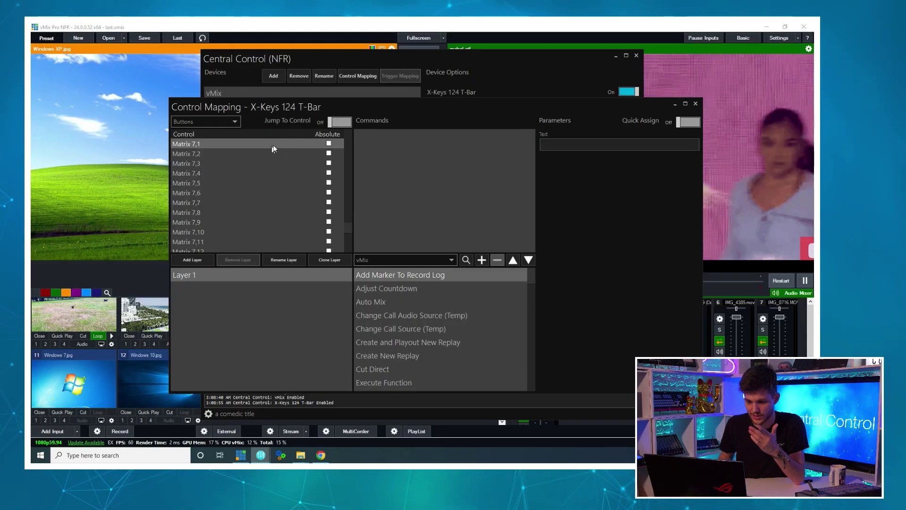
- Assign the vMix Set Mix Program command to Matrix 7,1 with mix 1 and input number 1
scroll(421, 307, "down", 20)
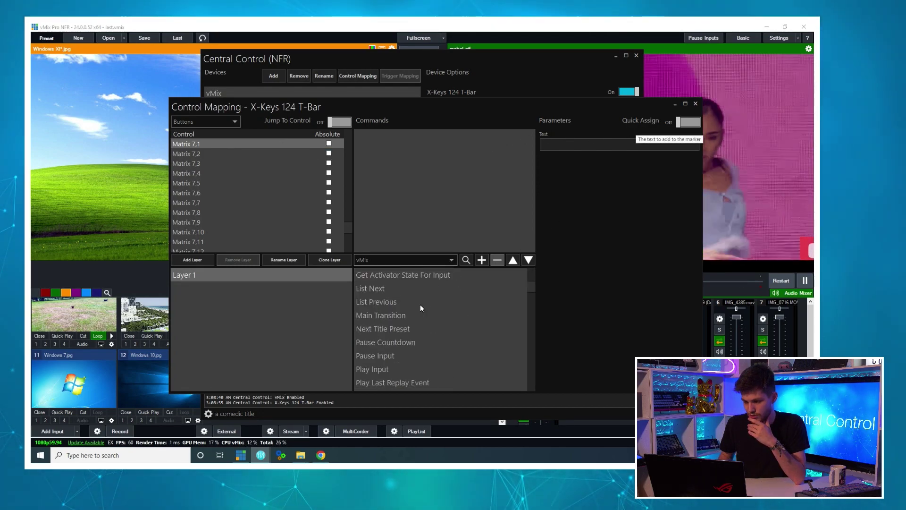
scroll(421, 307, "down", 10)
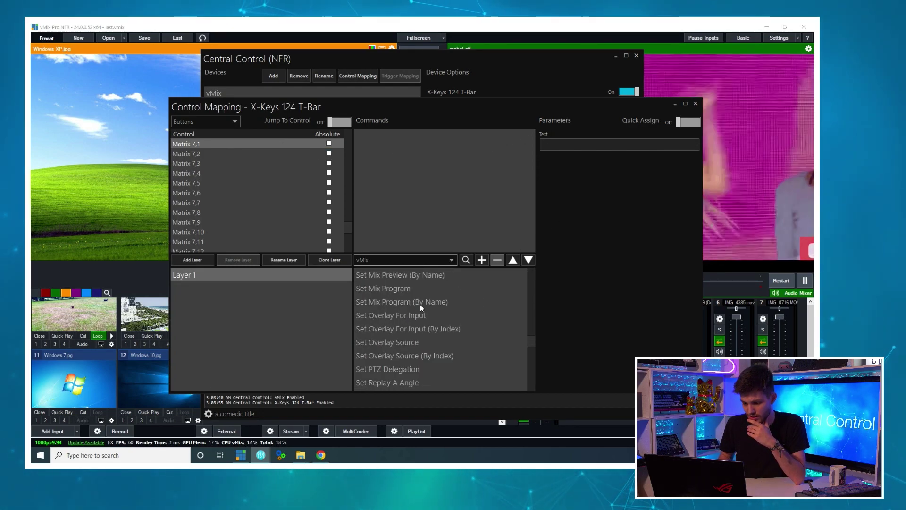
scroll(421, 308, "up", 2)
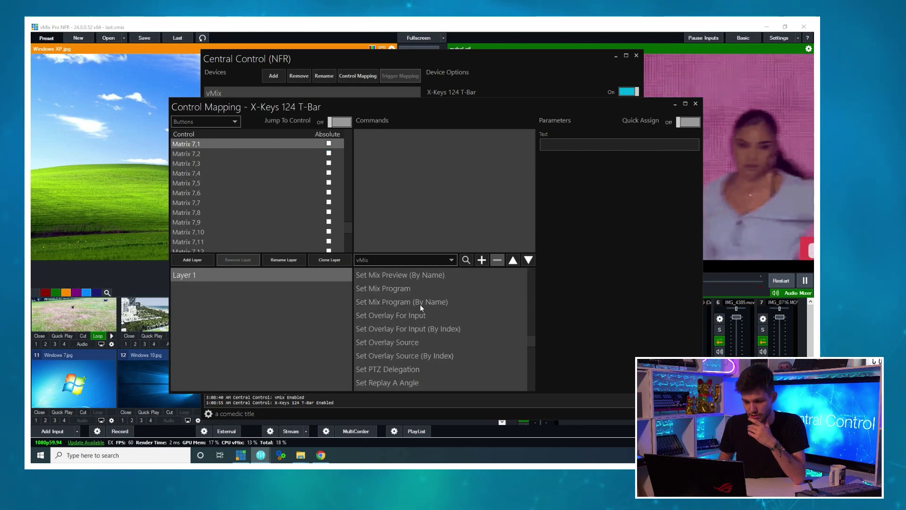
left_click(398, 291)
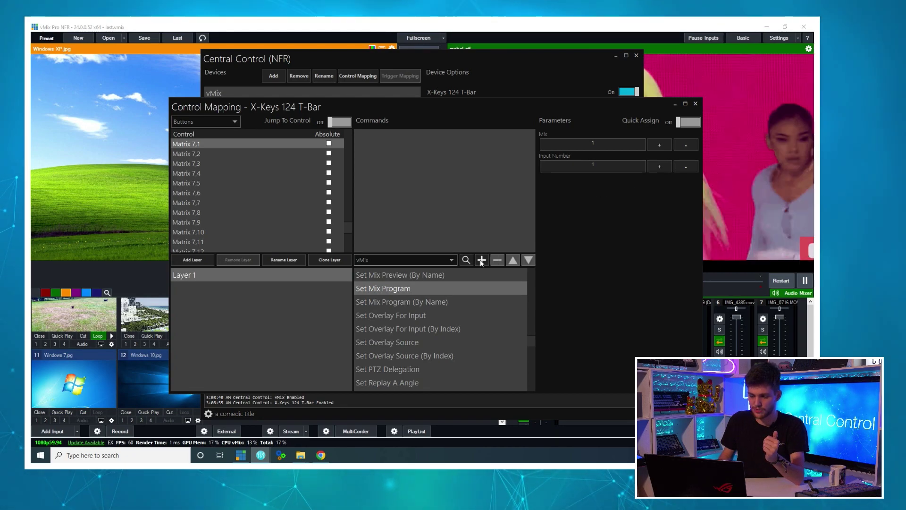
left_click(481, 260)
- Assign Set Mix Program to Matrix 7,2, 7,3 and 7,4 with input numbers 2, 3 and 4 respectively
left_click(283, 153)
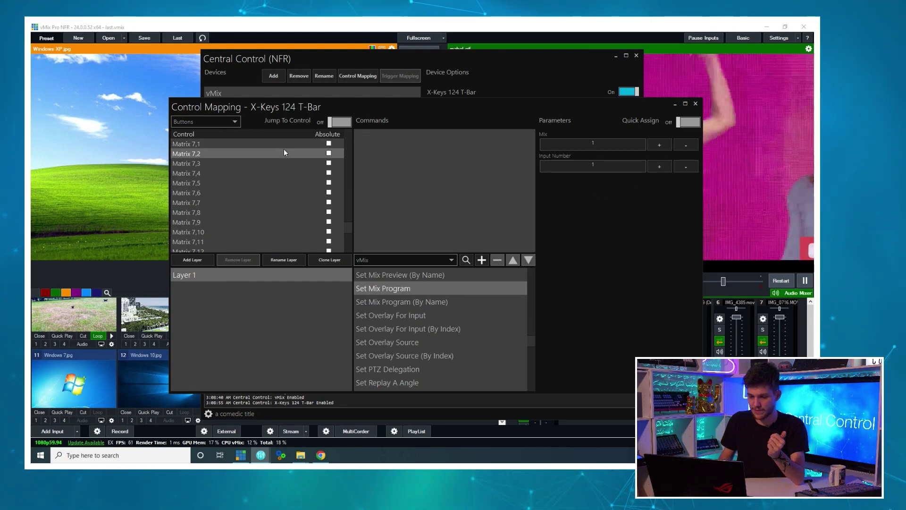
left_click(481, 260)
left_click(238, 164)
left_click(659, 167)
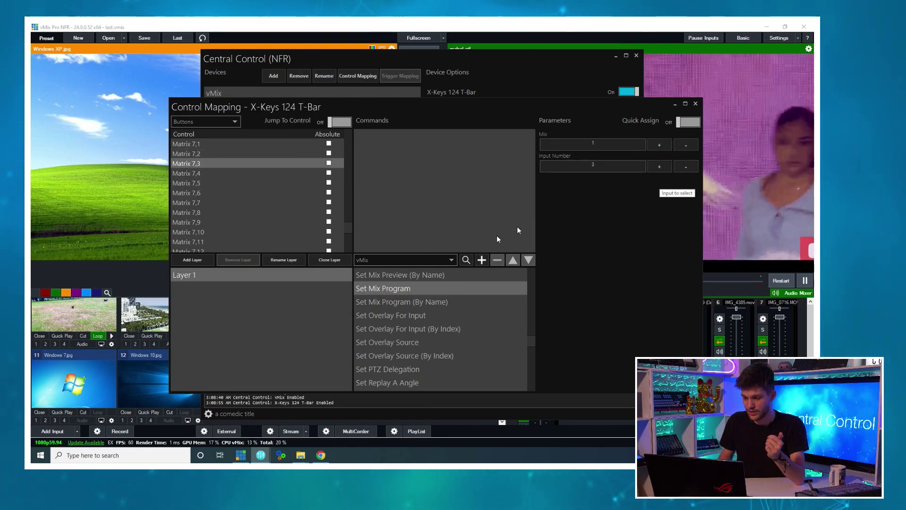
left_click(482, 260)
left_click(247, 173)
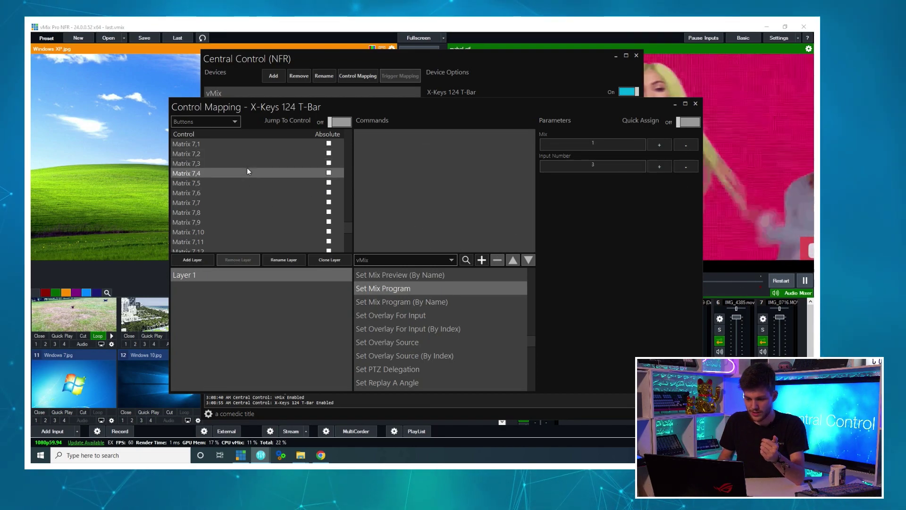
left_click(659, 166)
left_click(482, 260)
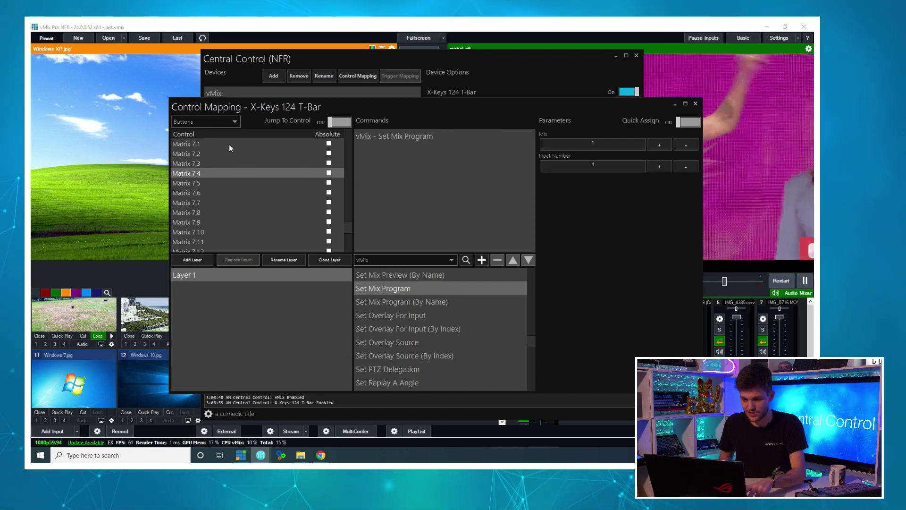
- Delete all commands from the Matrix 7,1 to Matrix 7,4 buttons at once
left_click(229, 145, "shift")
right_click(229, 147)
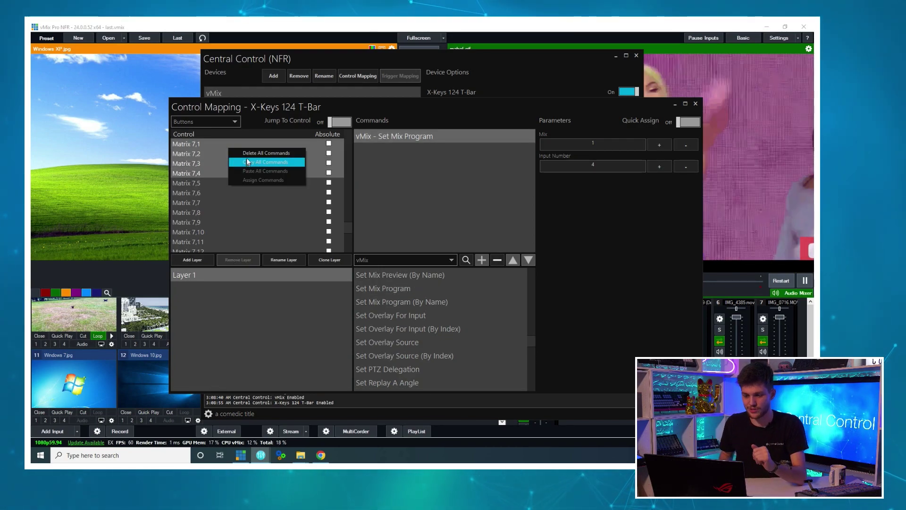
left_click(258, 153)
- Turn on Quick Assign for Matrix 7,1 and choose vMix's Set Mix Program command with mix 1 and input number 1
left_click(188, 144)
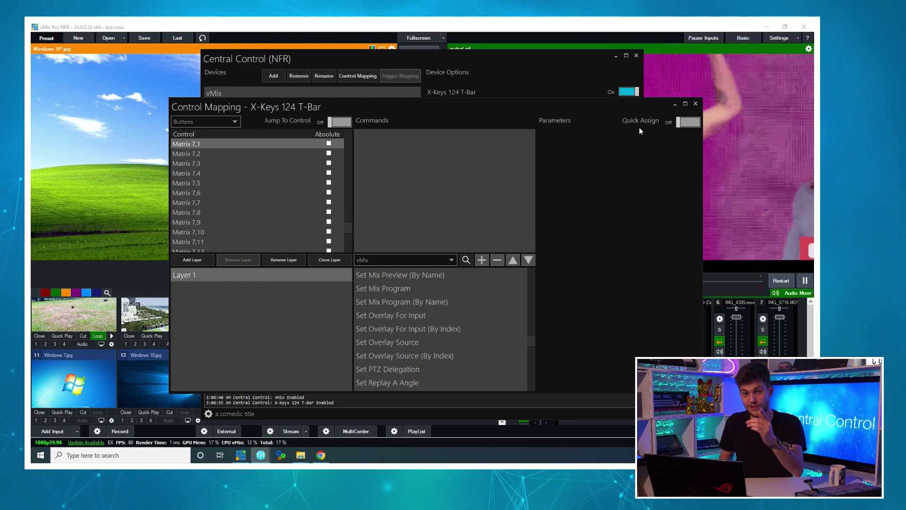
left_click(685, 121)
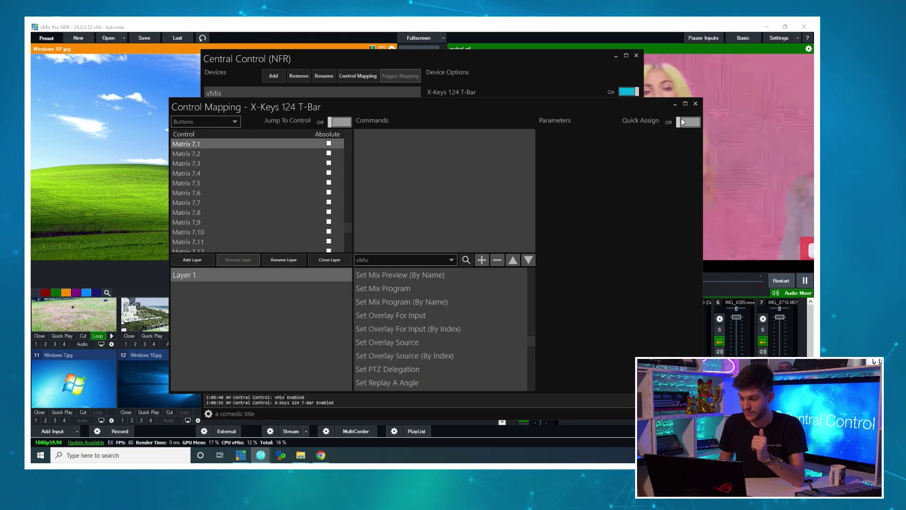
left_click(392, 287)
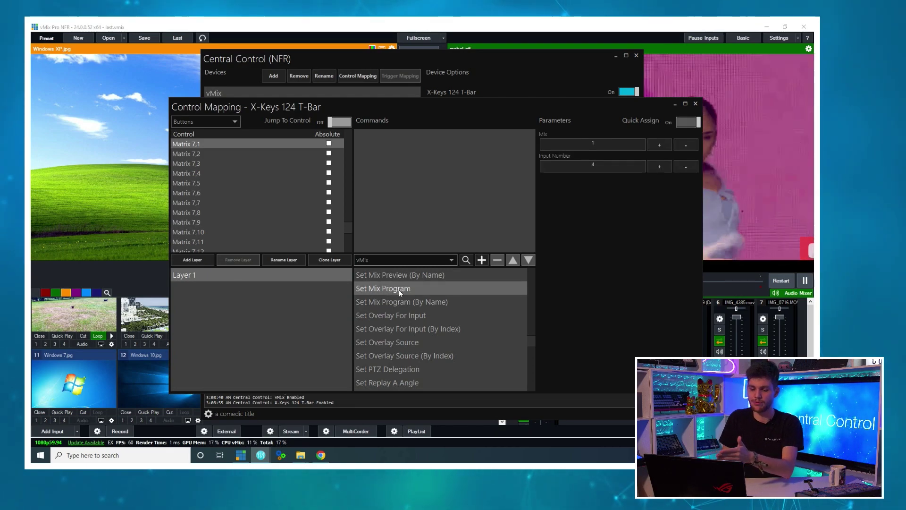
double_click(597, 167)
type("1")
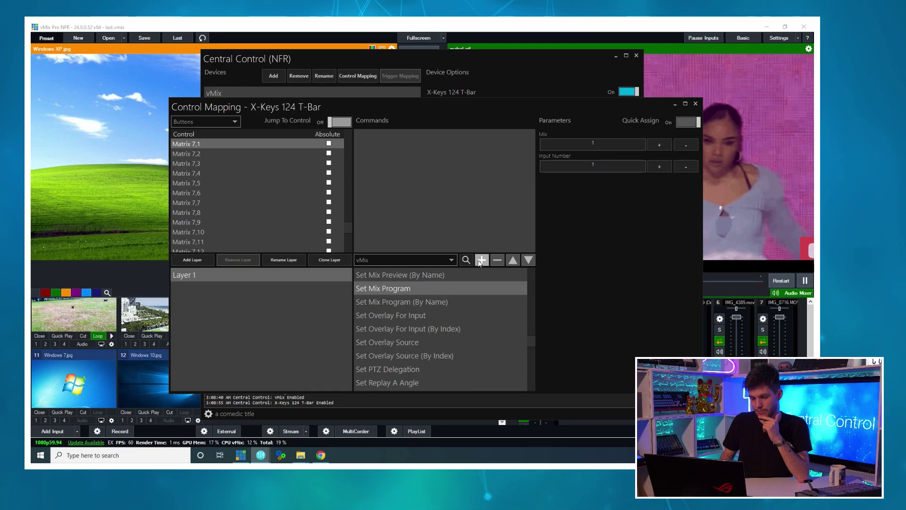
- Quick-assign Set Mix Program to Matrix 7,1 through Matrix 7,12 with input numbers 1 to 12, and turn Quick Assign off
key("Down")
key("Down")
key("Down")
key("Down")
key("Down")
key("Down")
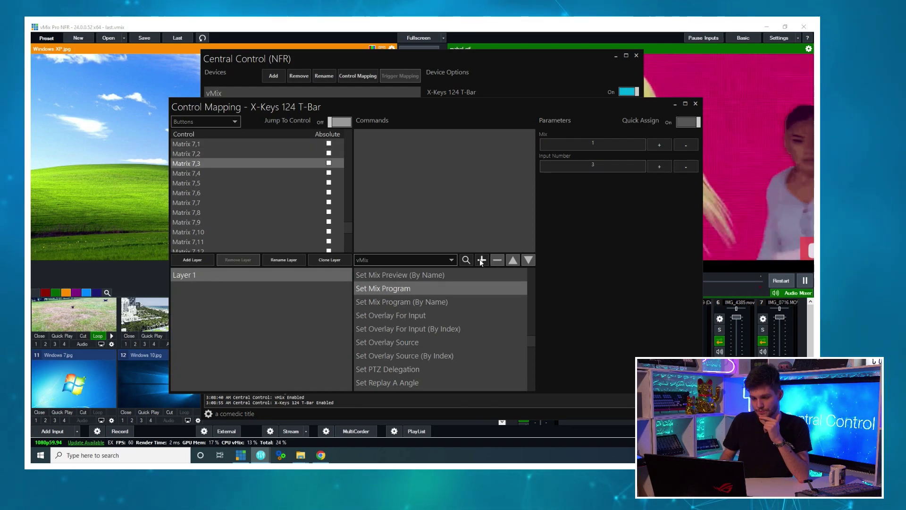
key("Down")
key("Down")
key("Down")
key("Down")
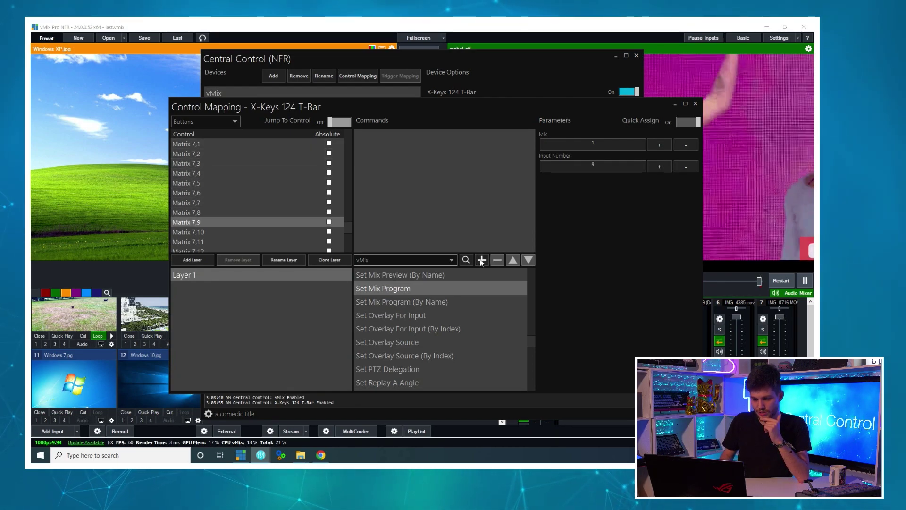
key("Down")
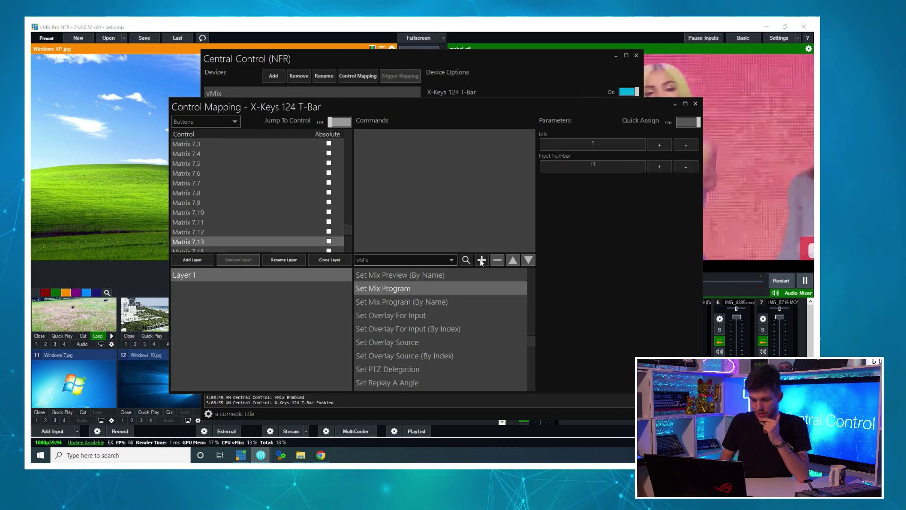
left_click(685, 123)
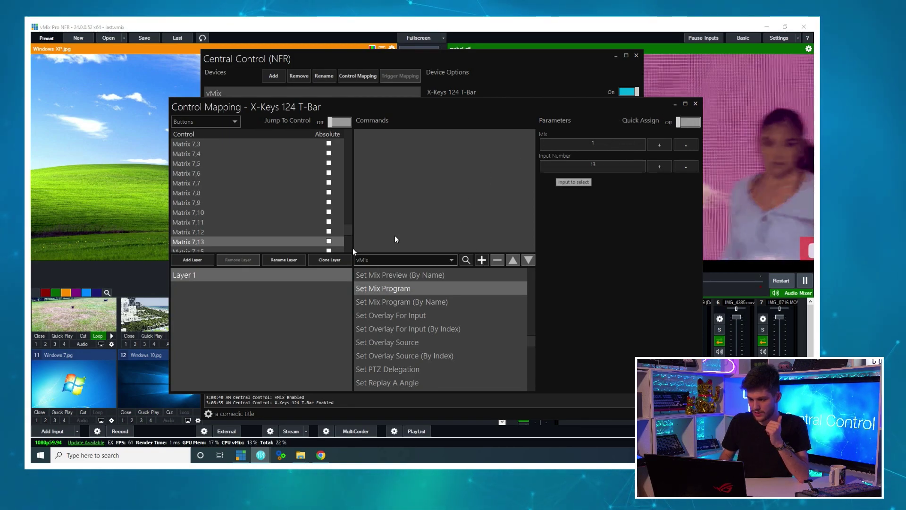
- Check the commands and input numbers assigned to the Matrix 7 buttons, from Matrix 7,12 back to Matrix 7,4
left_click(205, 233)
left_click(207, 223)
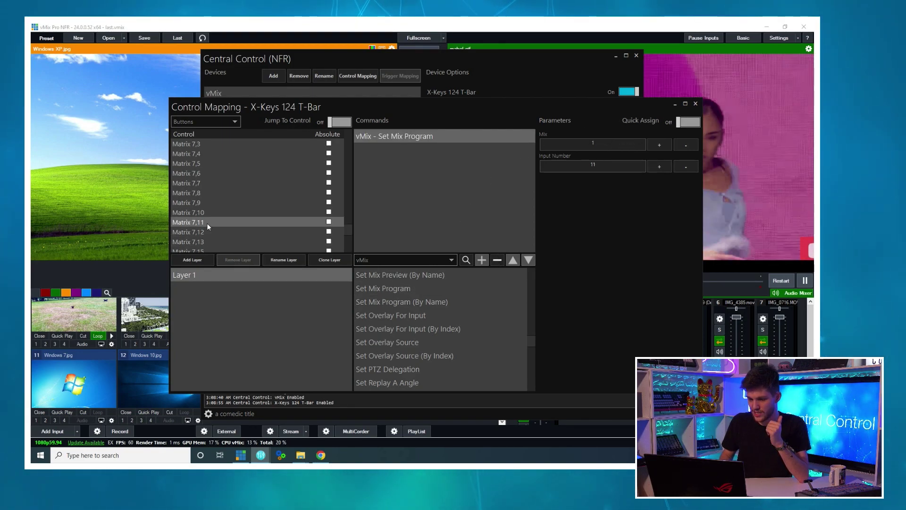
key("Up")
key("Up")
key("Up")
key("Up")
key("Up")
left_click(214, 153)
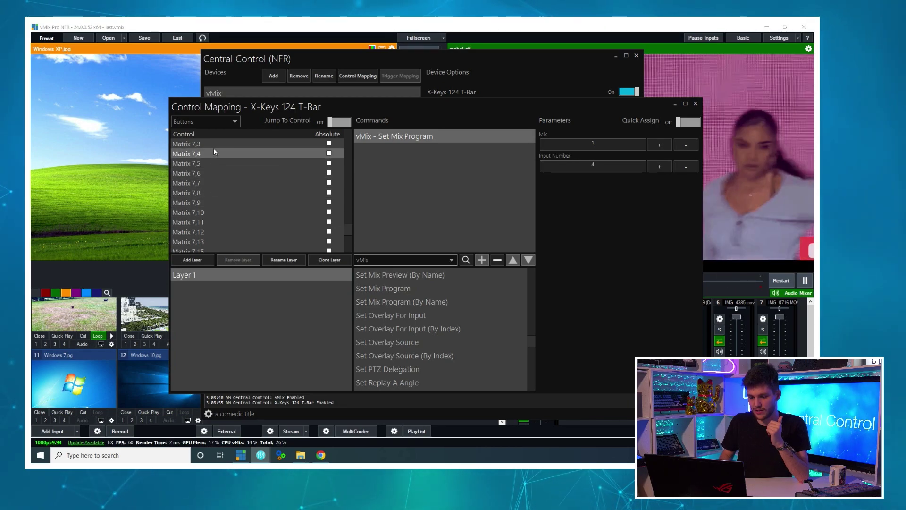
scroll(215, 160, "up", 2)
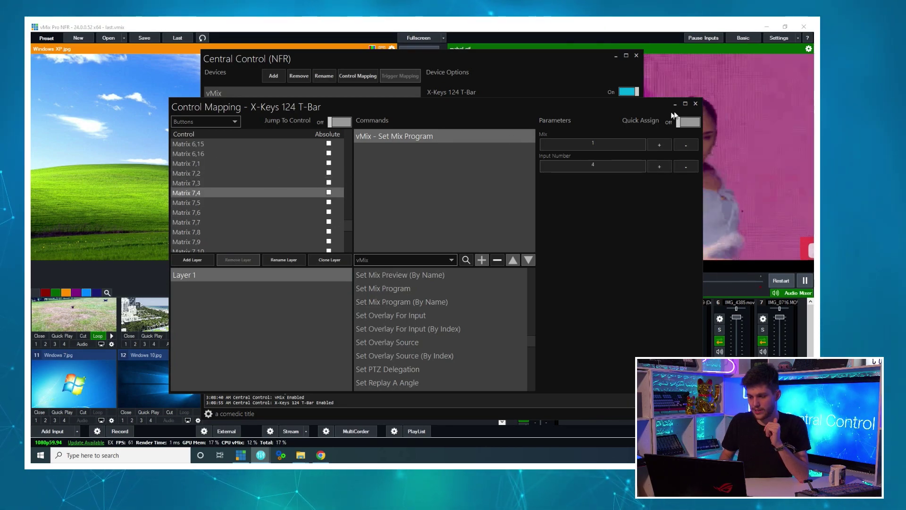
- Close the control mapping, minimize Central Control and show the first inputs in vMix
left_click(695, 103)
left_click(615, 56)
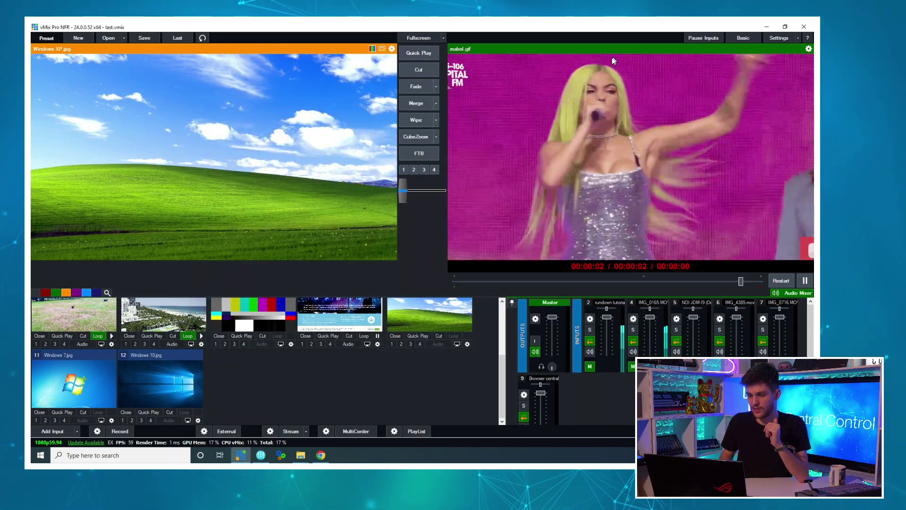
scroll(376, 365, "up", 2)
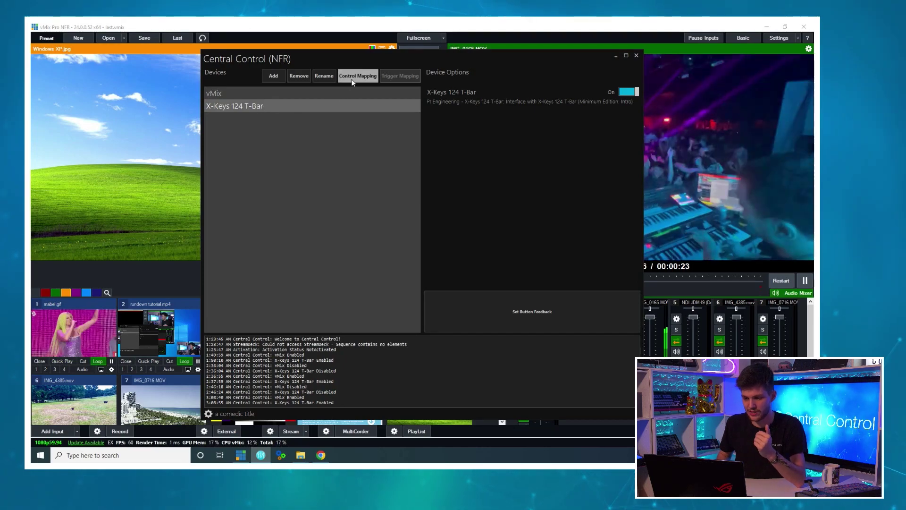
- Open the X-Keys 124 T-Bar's control mapping in Central Control and locate the Matrix 8,1 button with Jump To Control
left_click(352, 78)
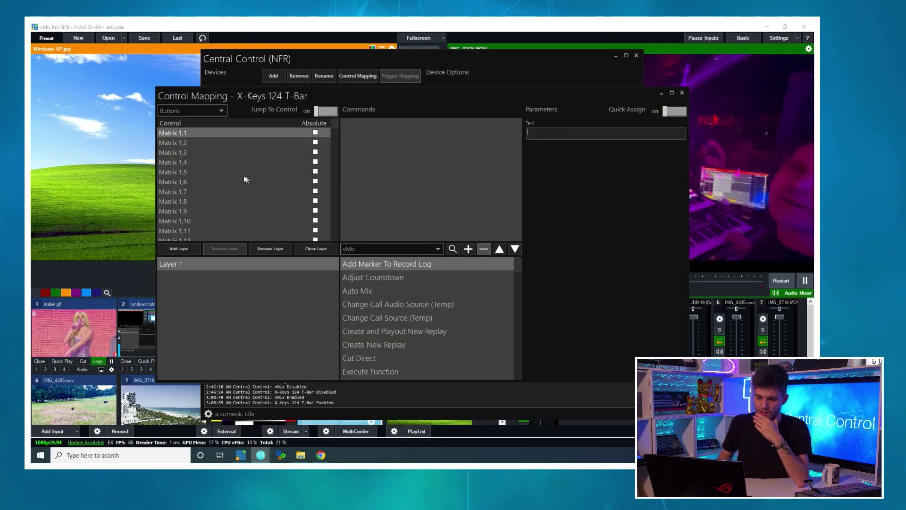
left_click(321, 111)
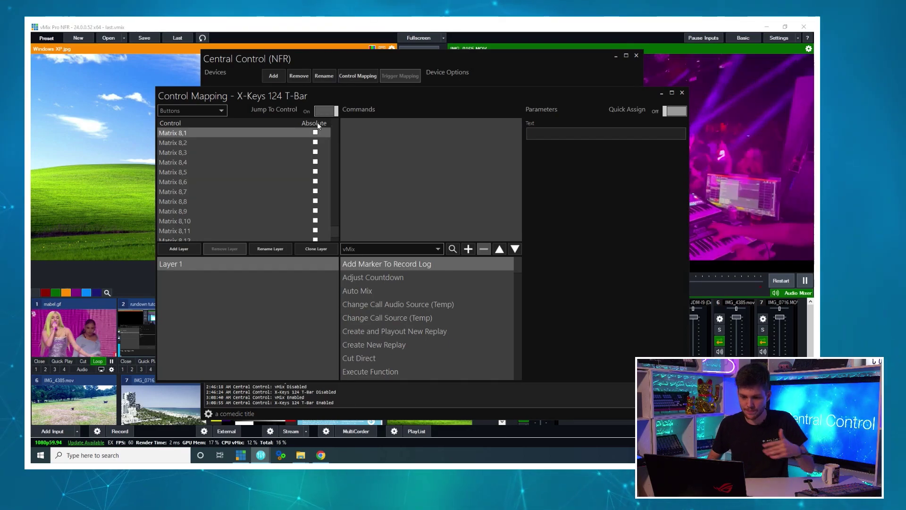
left_click(322, 112)
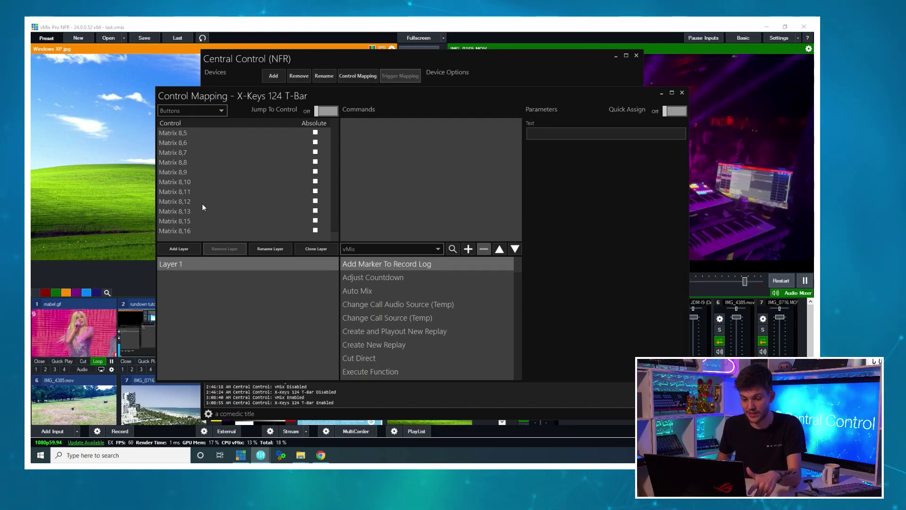
- Assign Set Mix Preview to Matrix 8,1 through Matrix 8,12 at once, with mix 1 and input numbers starting at 1
left_click(204, 206, "shift")
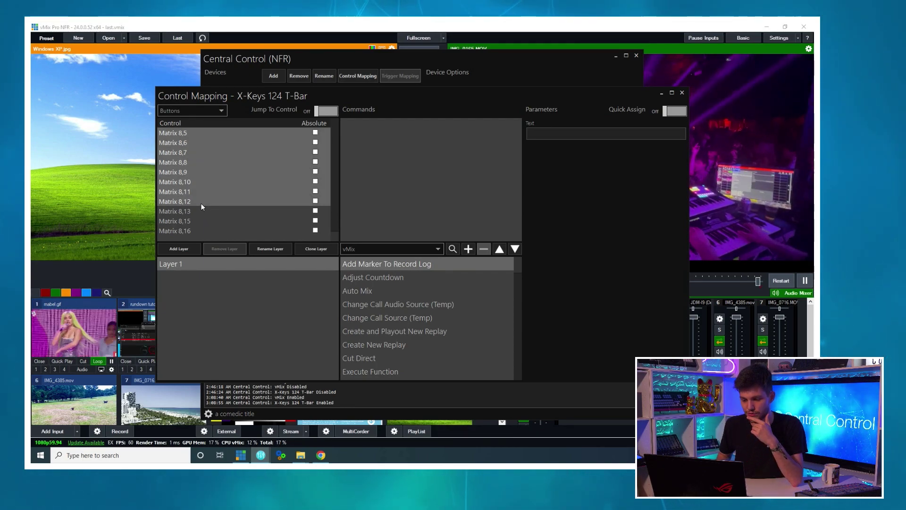
scroll(501, 283, "down", 15)
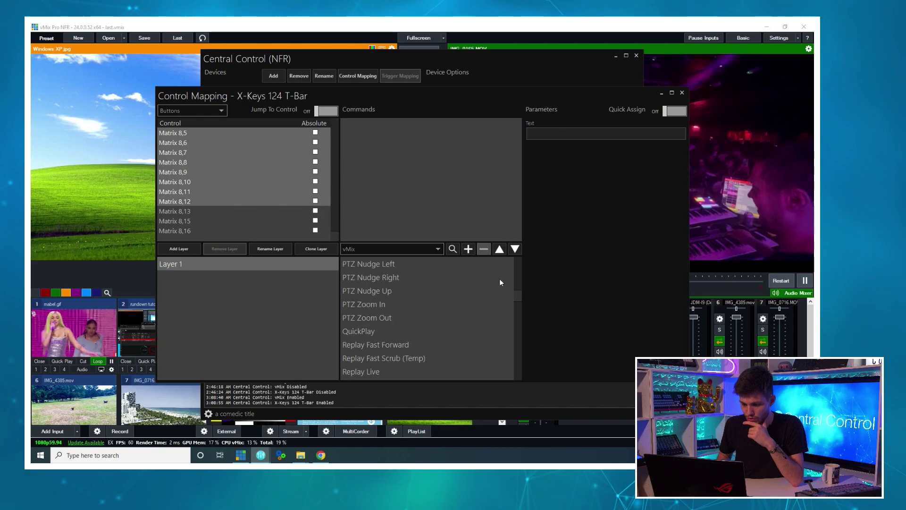
scroll(501, 283, "down", 10)
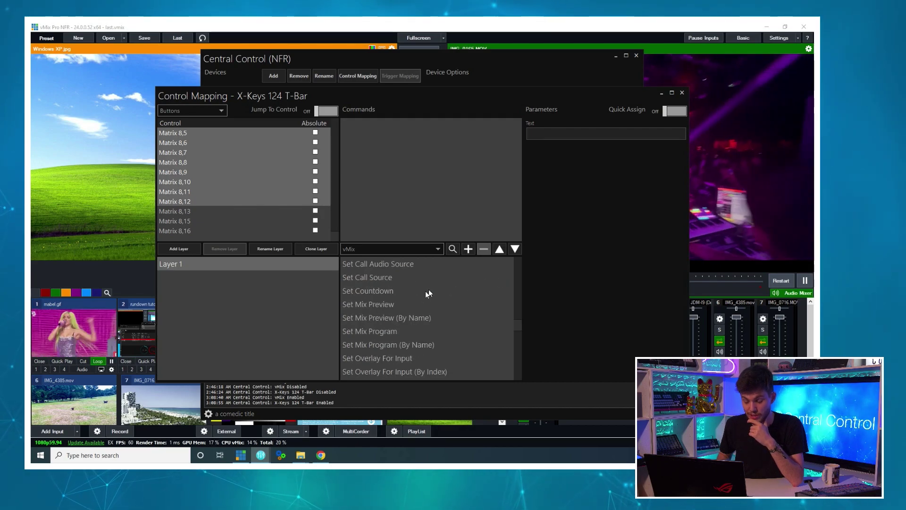
left_click(392, 304)
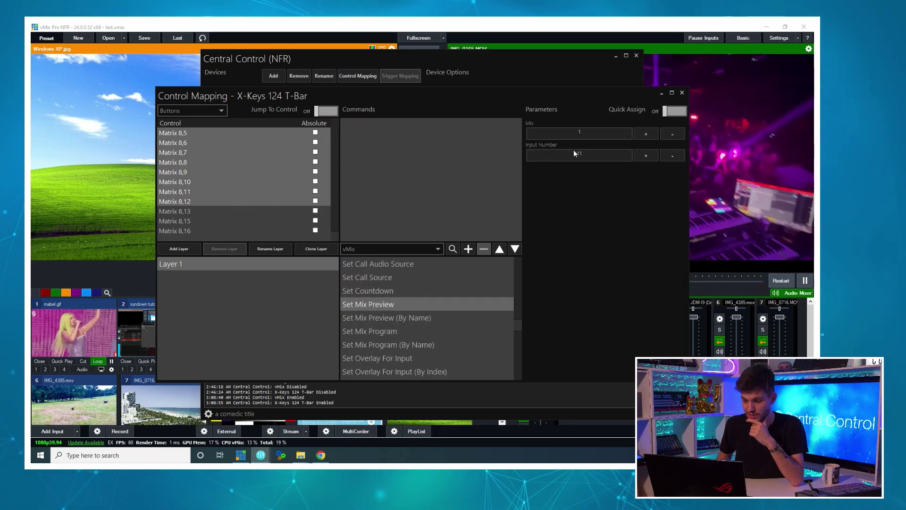
key("BackSpace")
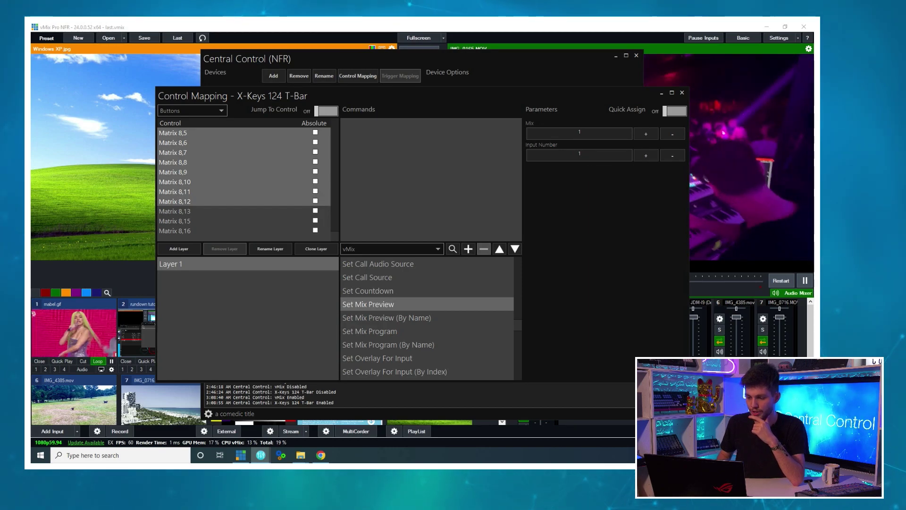
scroll(231, 174, "up", 3)
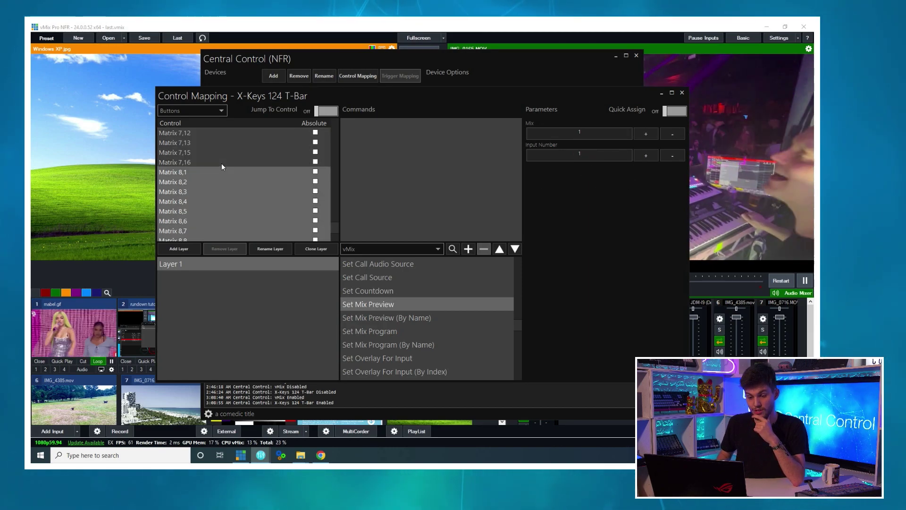
right_click(188, 175)
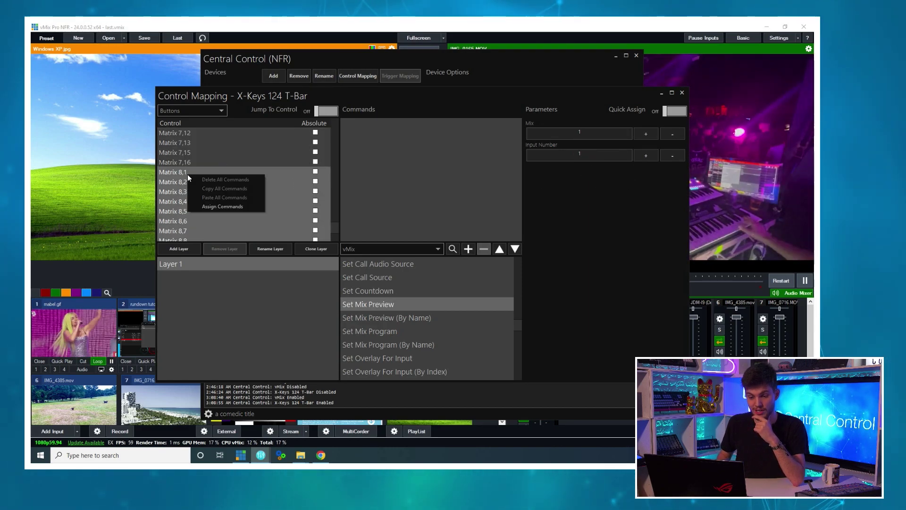
left_click(200, 206)
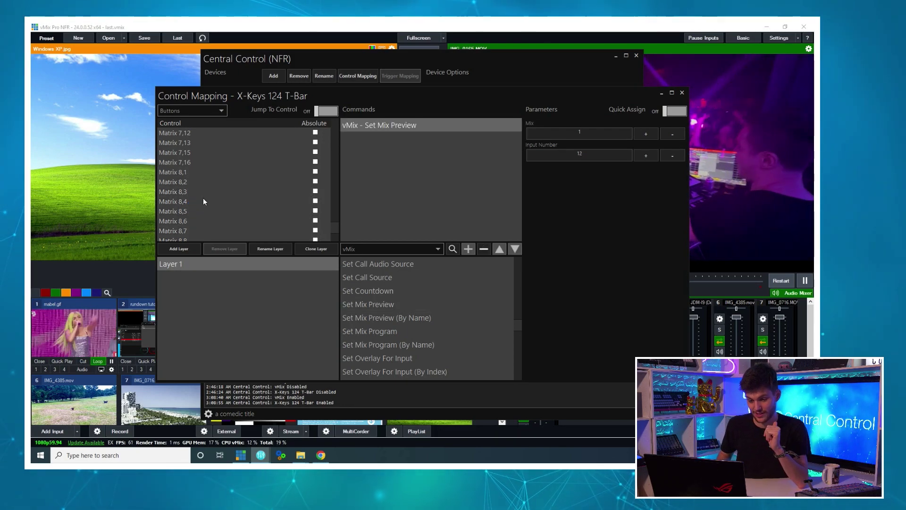
- Check the Set Mix Preview input numbers on Matrix 8,7, Matrix 8,11 and Matrix 8,12
left_click(206, 231)
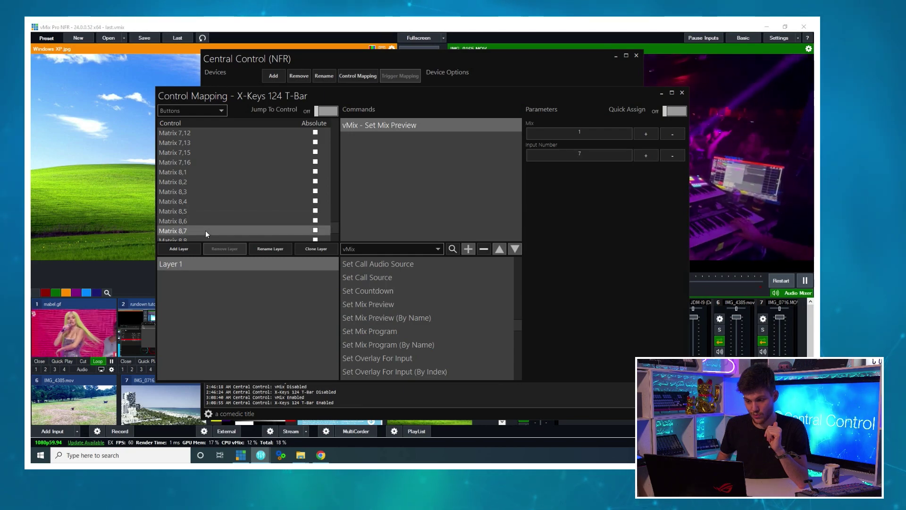
scroll(204, 222, "down", 2)
left_click(204, 229)
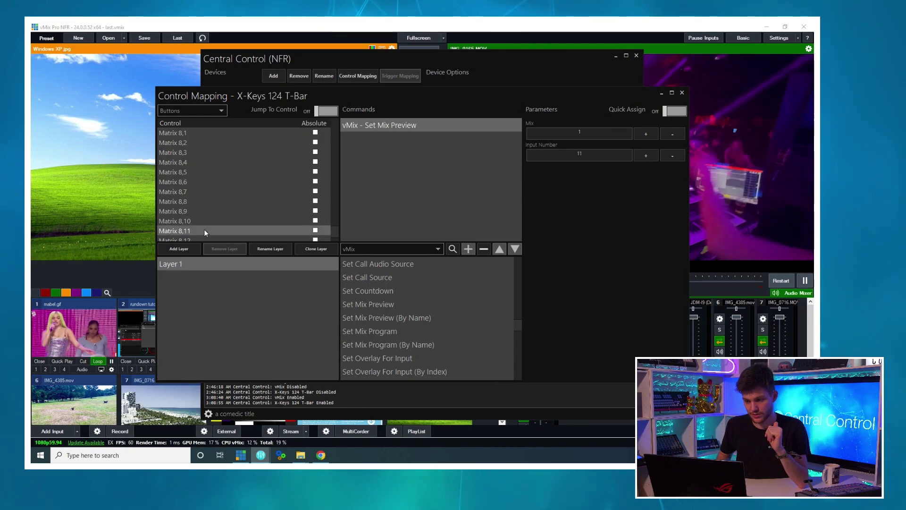
scroll(204, 207, "down", 2)
left_click(203, 201)
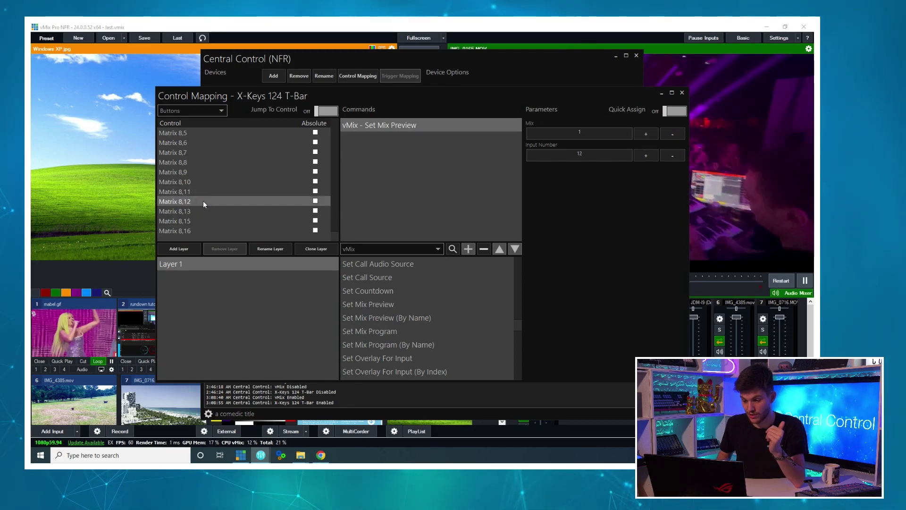
- Close the control mapping, return to vMix and send inputs 1 through 12 to preview one after another to test the assigned buttons
left_click(683, 93)
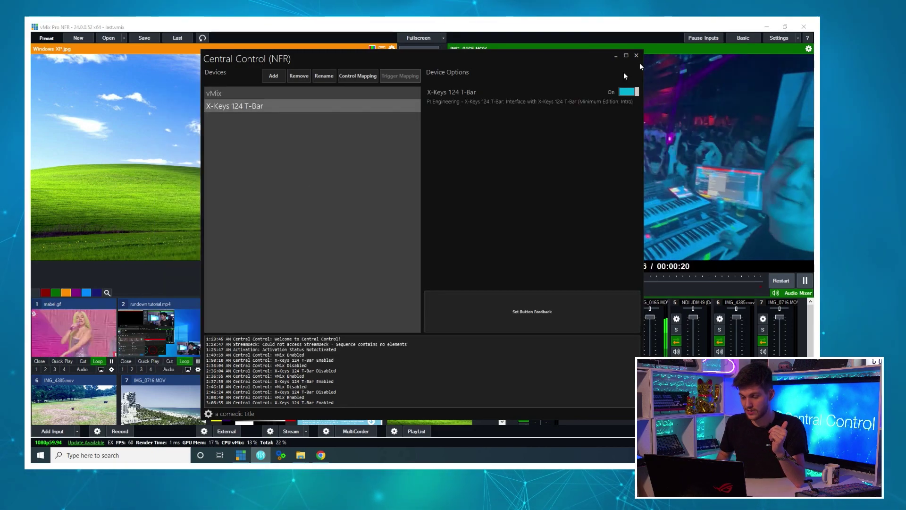
left_click(616, 56)
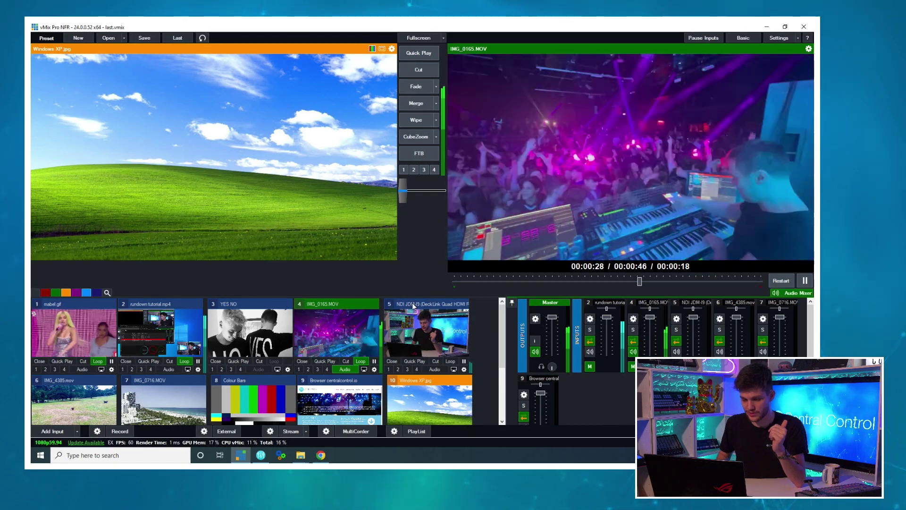
key("1")
key("2")
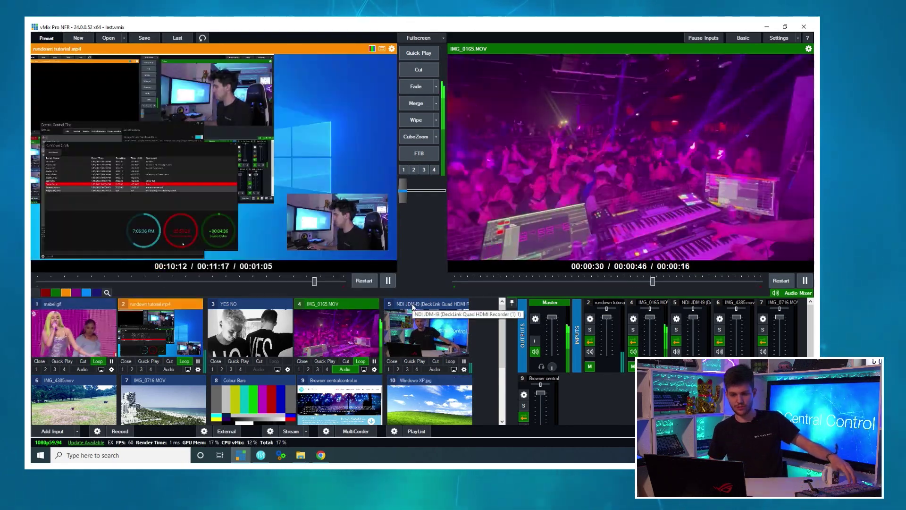
key("3")
key("4")
key("5")
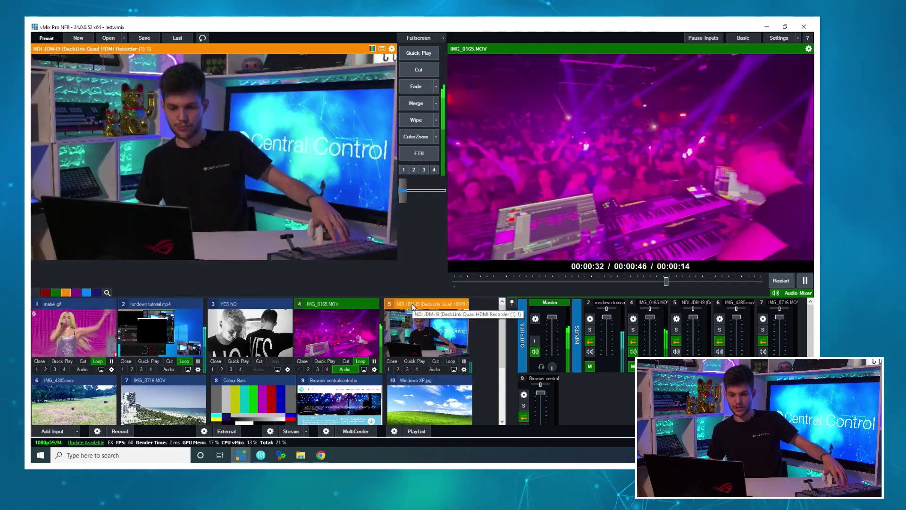
key("6")
key("7")
key("8")
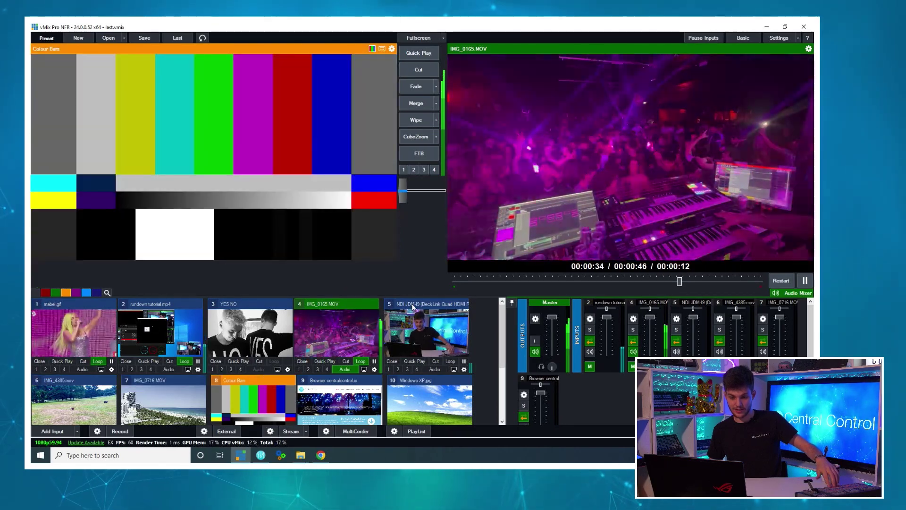
key("9")
key("0")
key("minus")
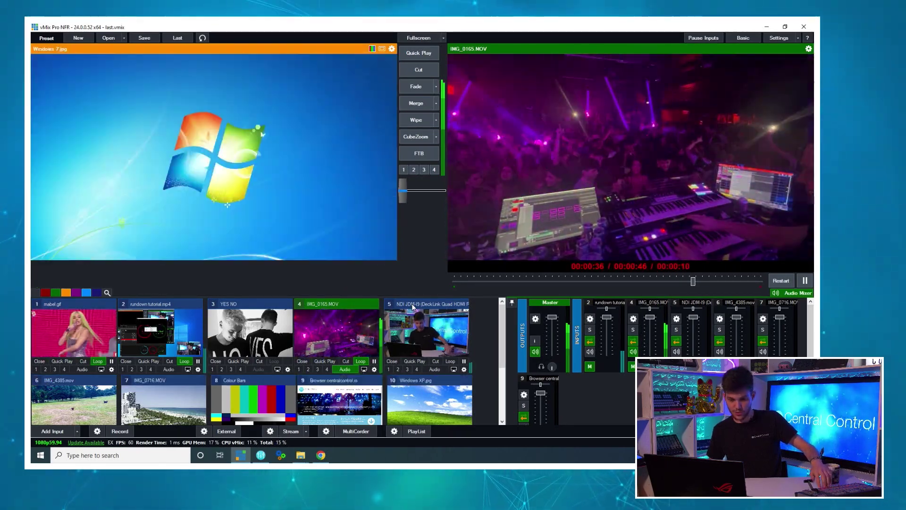
key("equal")
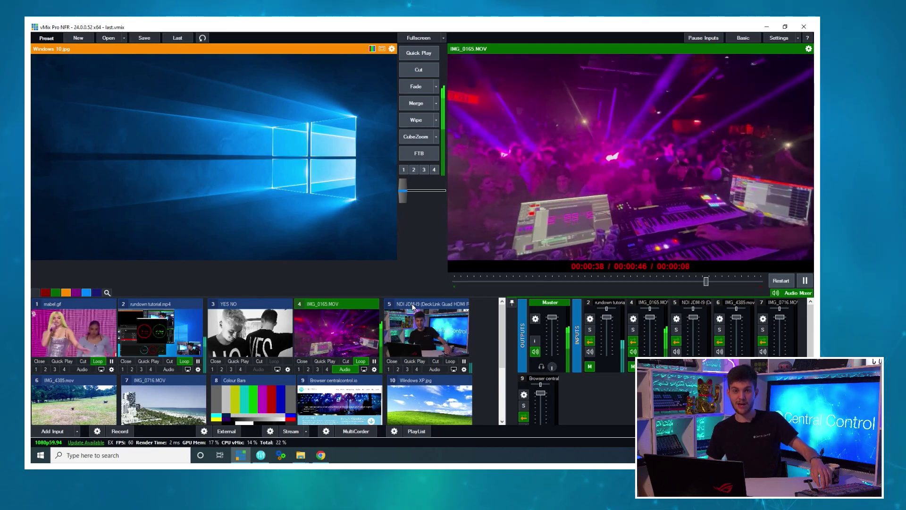